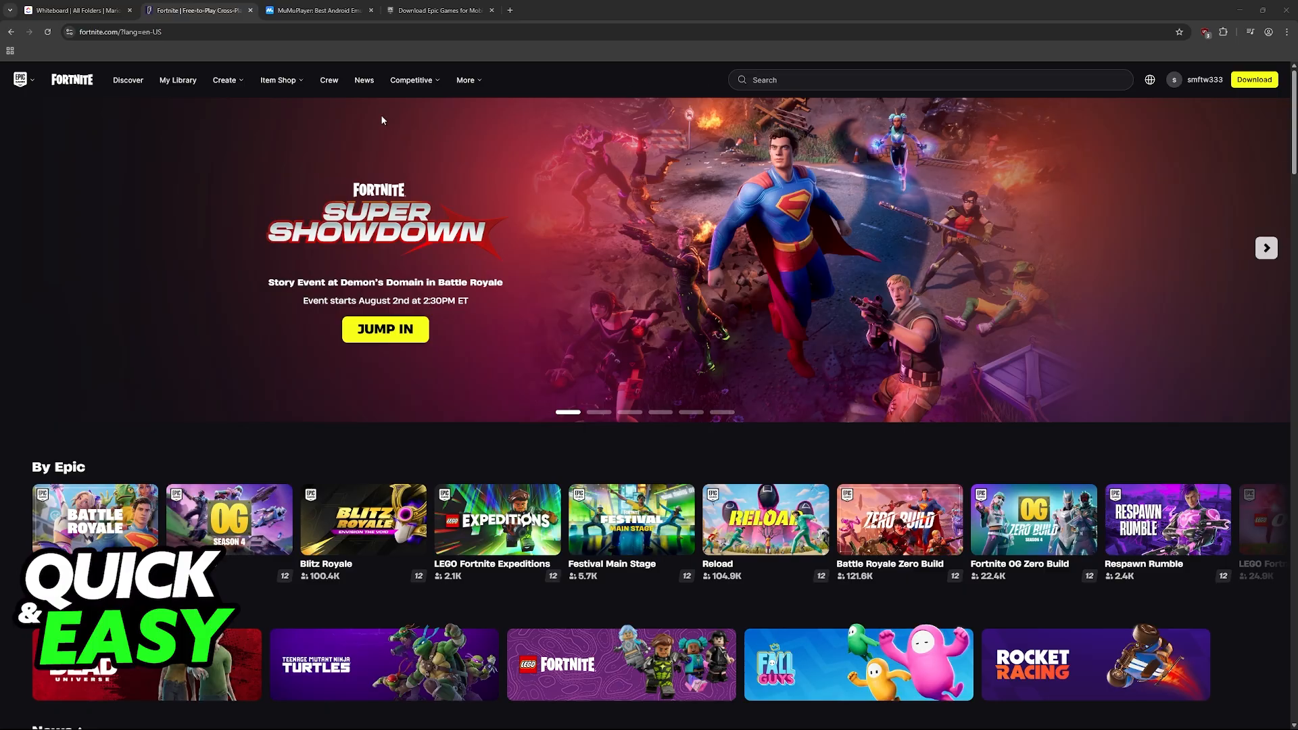
Switch the browser to the MuMu Player emulator homepage
click(312, 15)
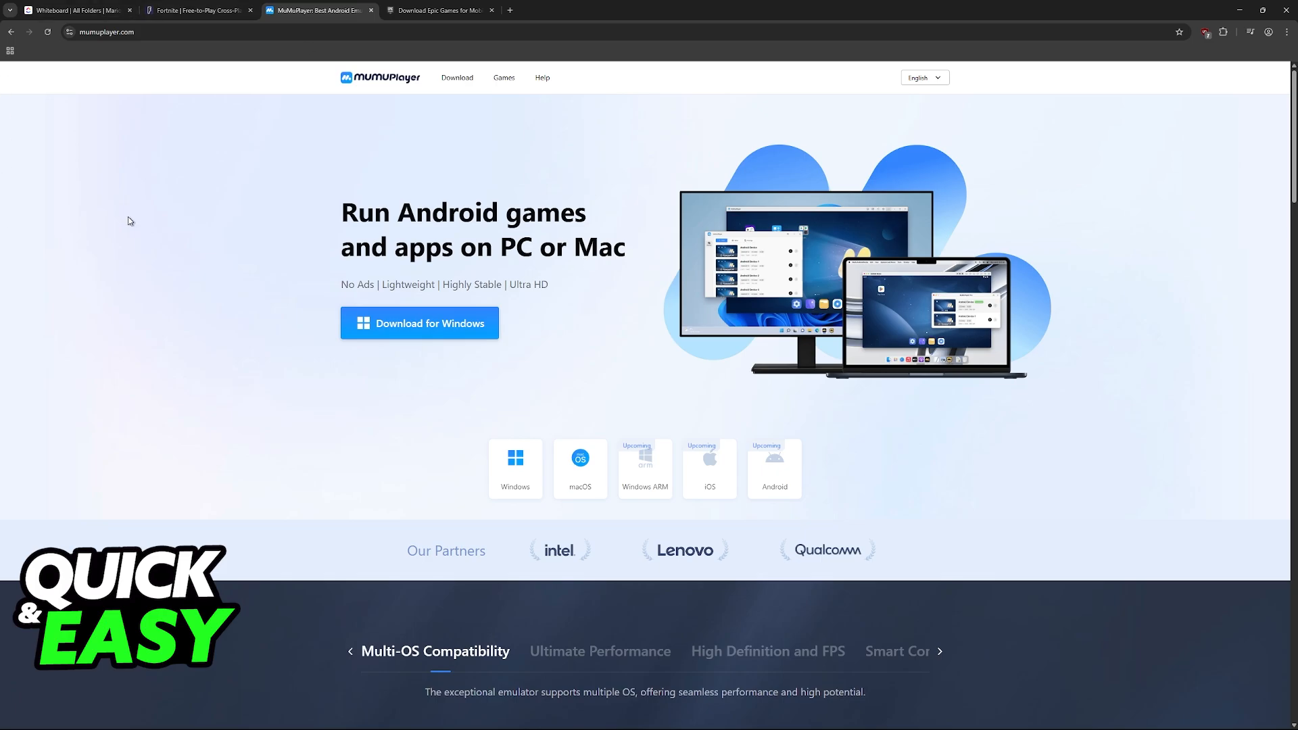
Highlight the 'PC or Mac' headline and subtitle on the MuMu page, then clear the selection
double_click(517, 247)
drag(516, 247, 548, 286)
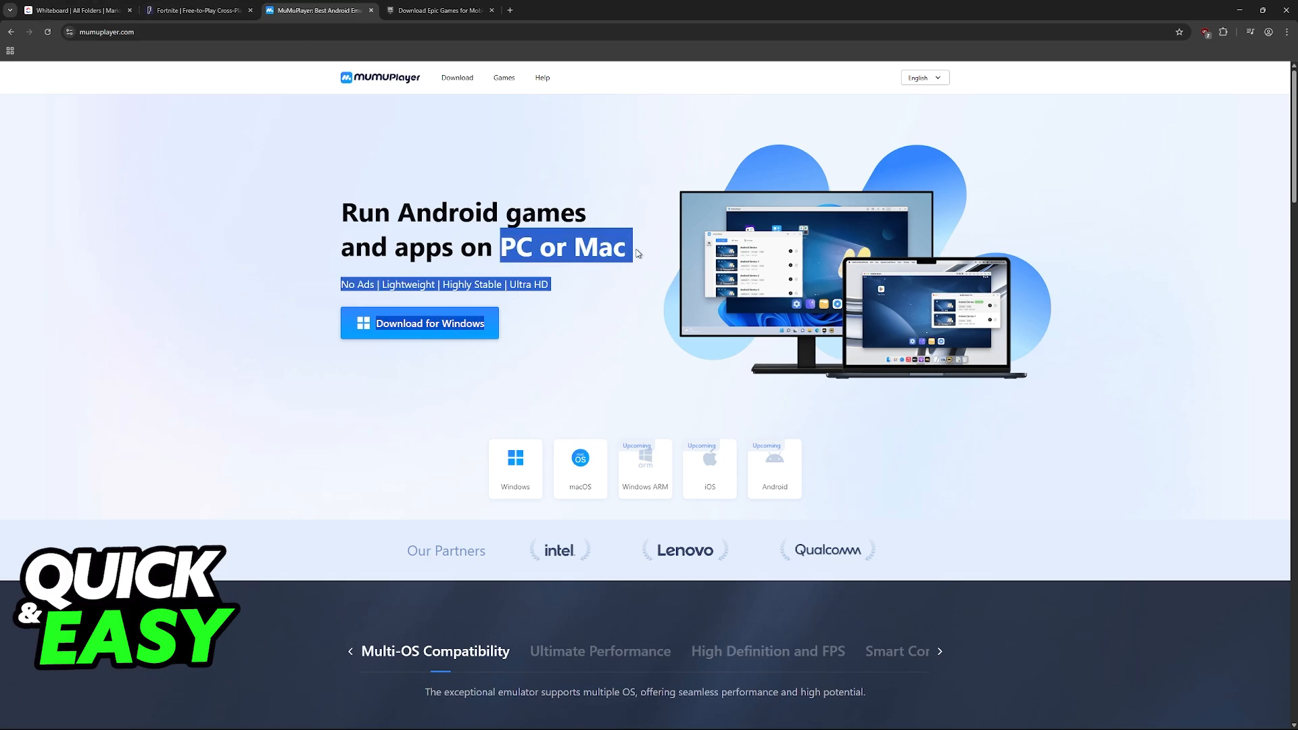
click(439, 335)
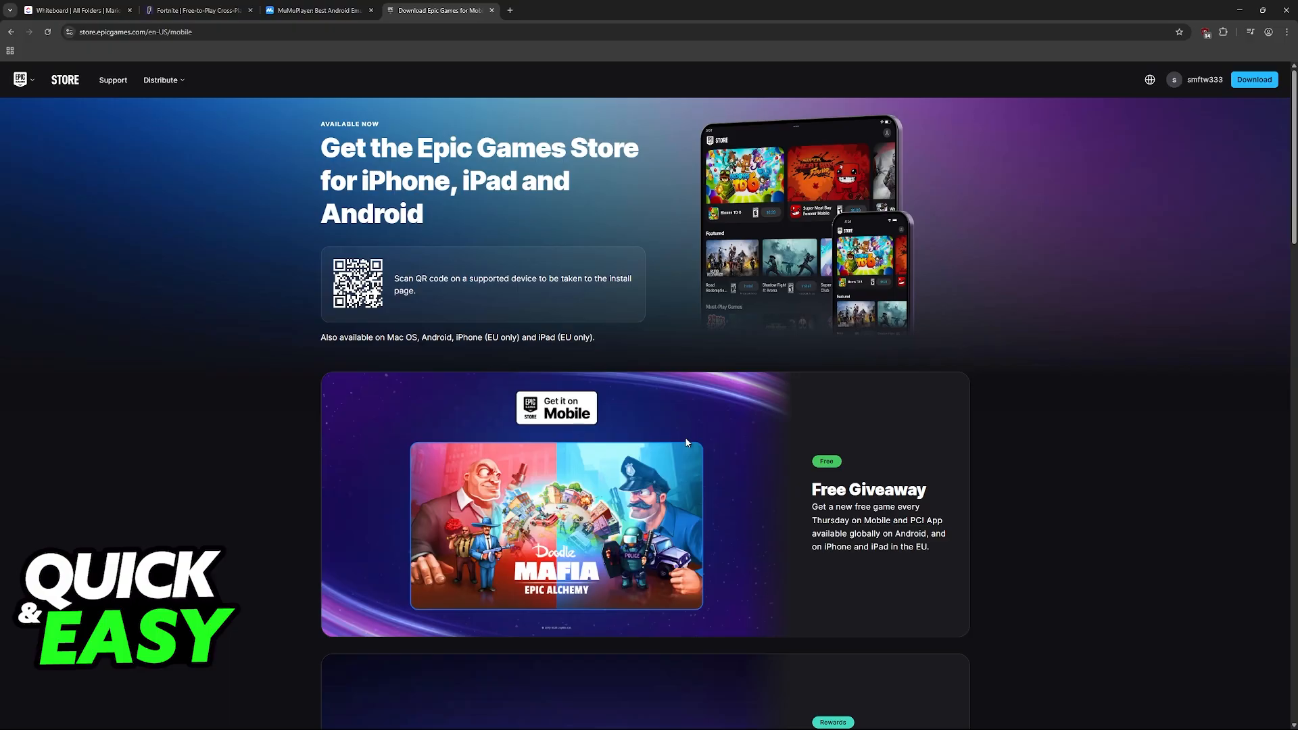
Highlight the 'Get the Epic Games Store for iPhone, iPad and Android' heading, then deselect it
click(335, 12)
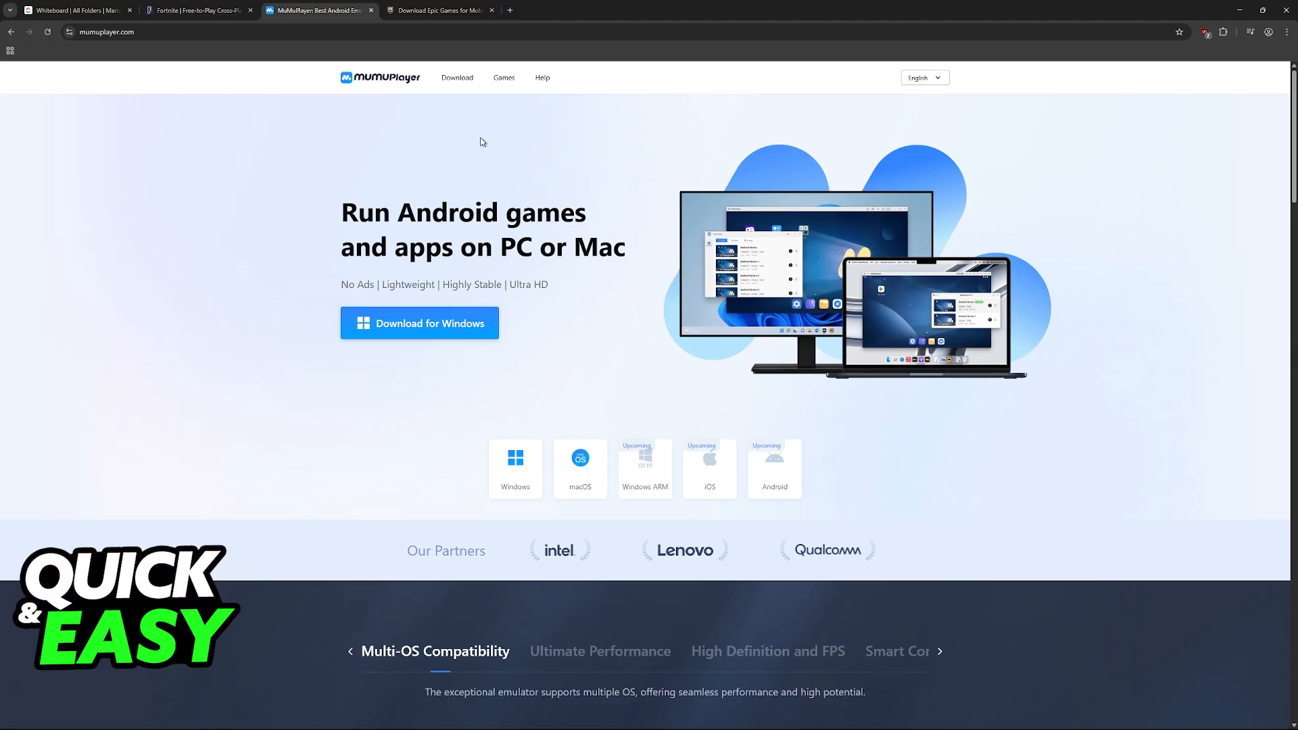
key(ctrl+Tab)
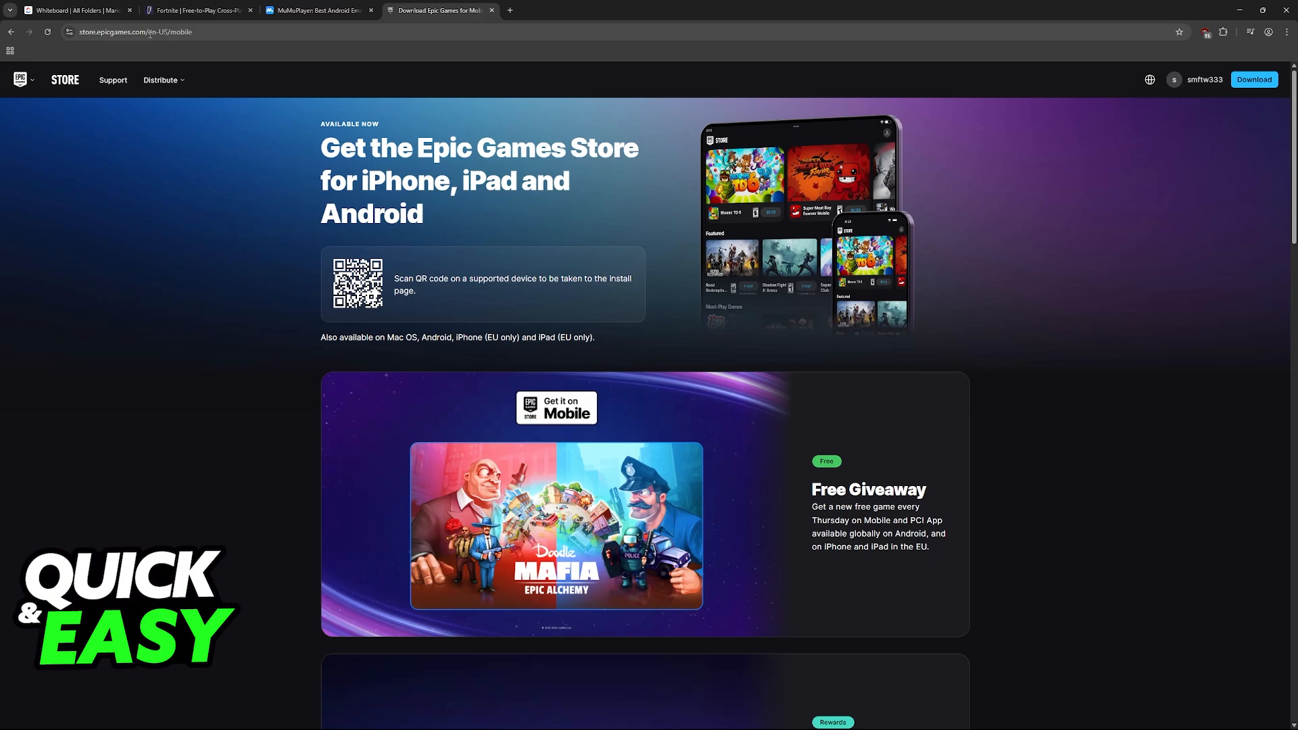
mouse_move(320, 147)
mouse_down()
mouse_move(472, 188)
mouse_move(573, 183)
mouse_up()
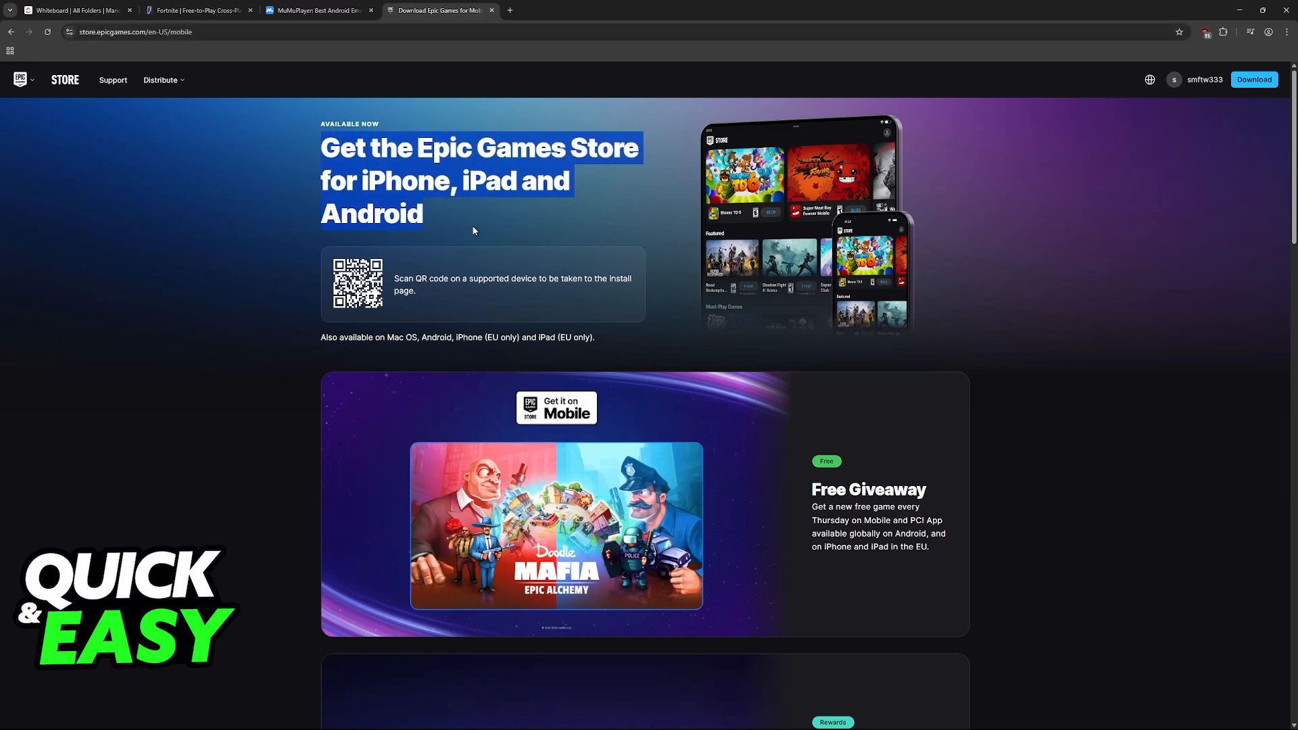
click(457, 237)
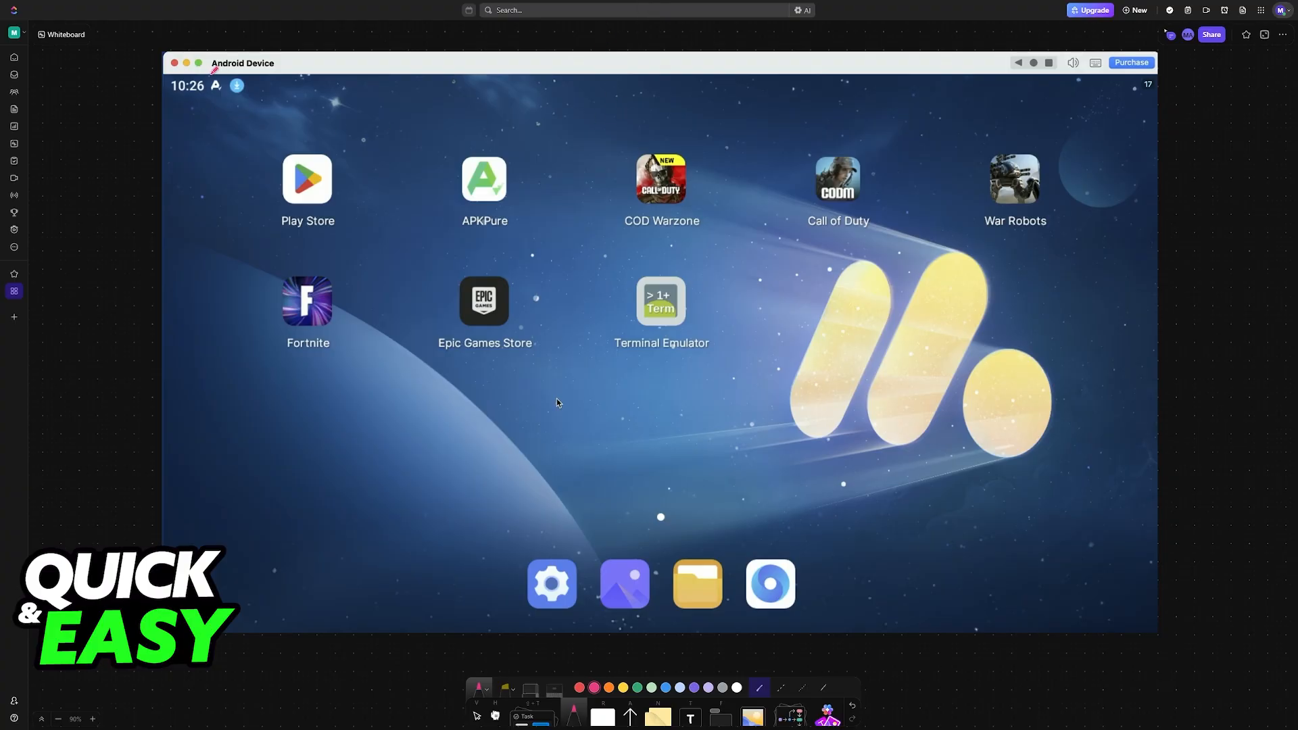
Mark the Android Device title, cross out Play Store and circle the Epic Games Store app in pink
drag(213, 69, 290, 59)
drag(280, 235, 347, 232)
mouse_move(451, 341)
mouse_down()
mouse_move(445, 269)
mouse_move(431, 332)
mouse_up()
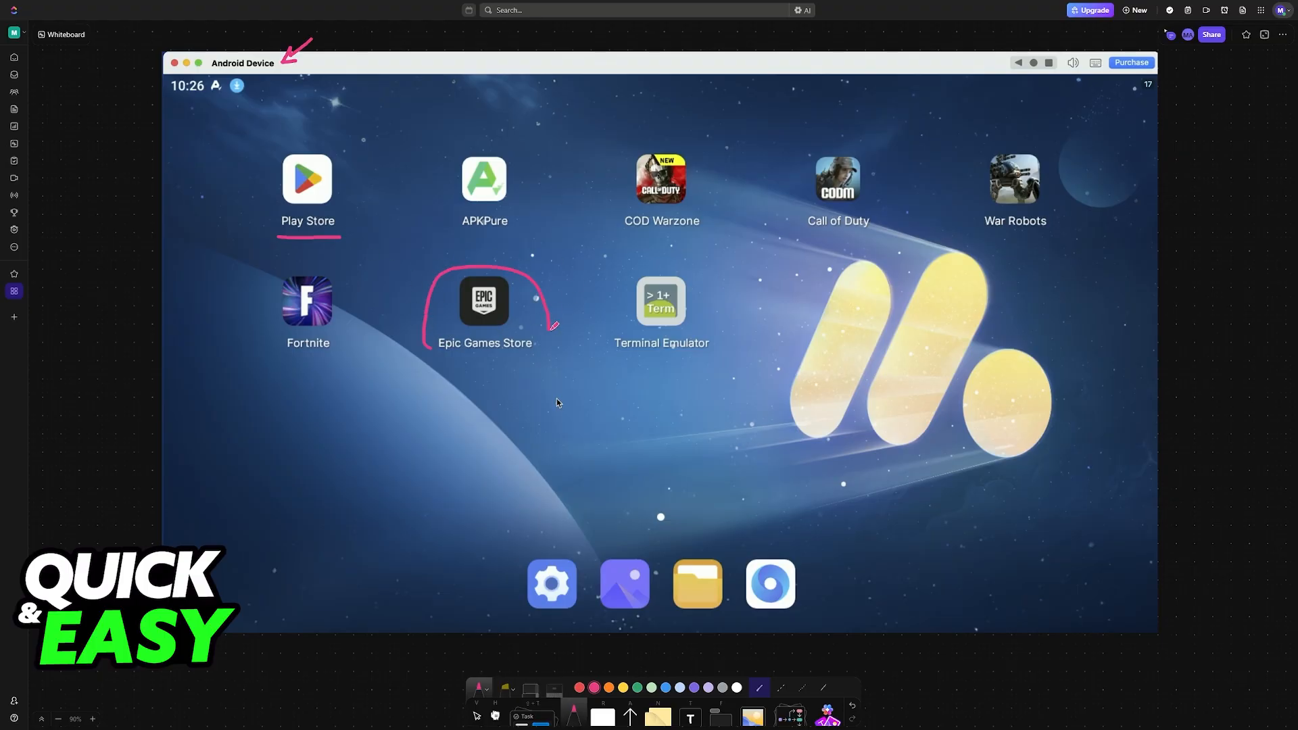
drag(350, 142, 277, 247)
drag(258, 153, 388, 266)
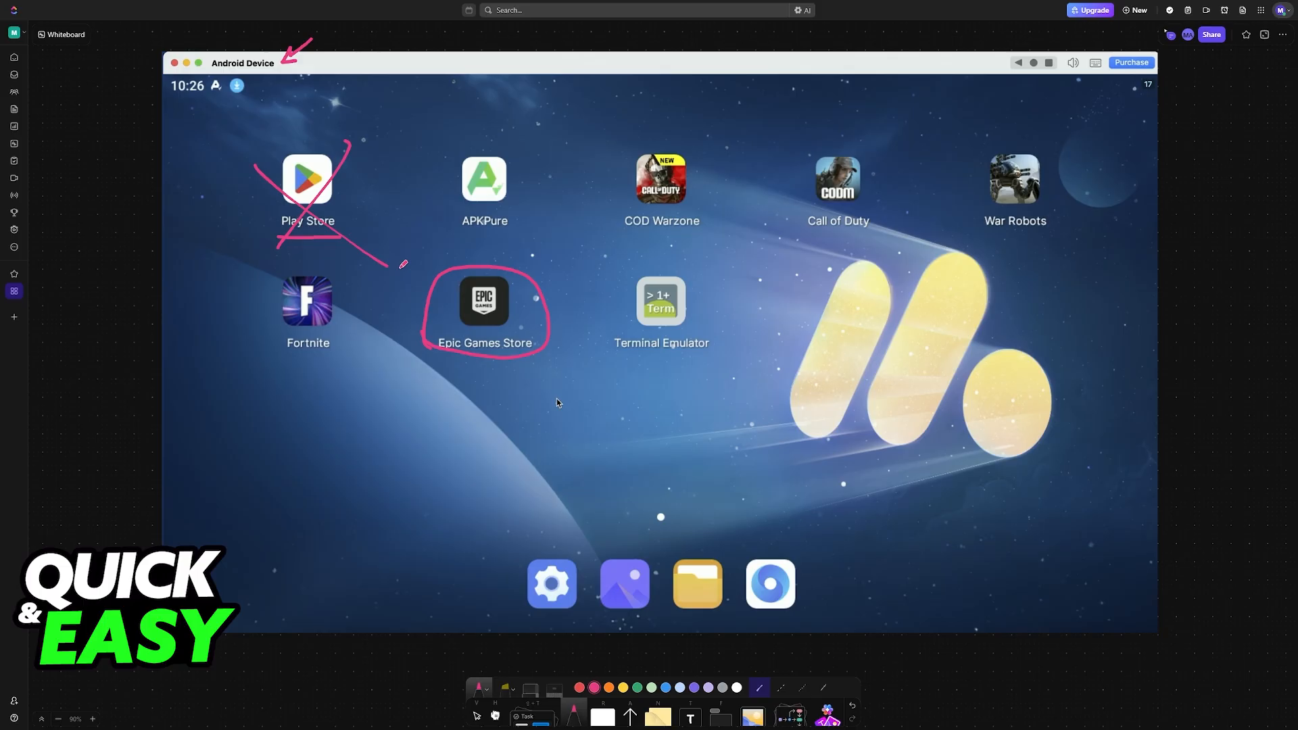
Draw a pink arrow from Epic Games Store to Fortnite and underline the Fortnite label
mouse_move(464, 361)
mouse_down()
mouse_move(342, 348)
mouse_move(358, 350)
mouse_up()
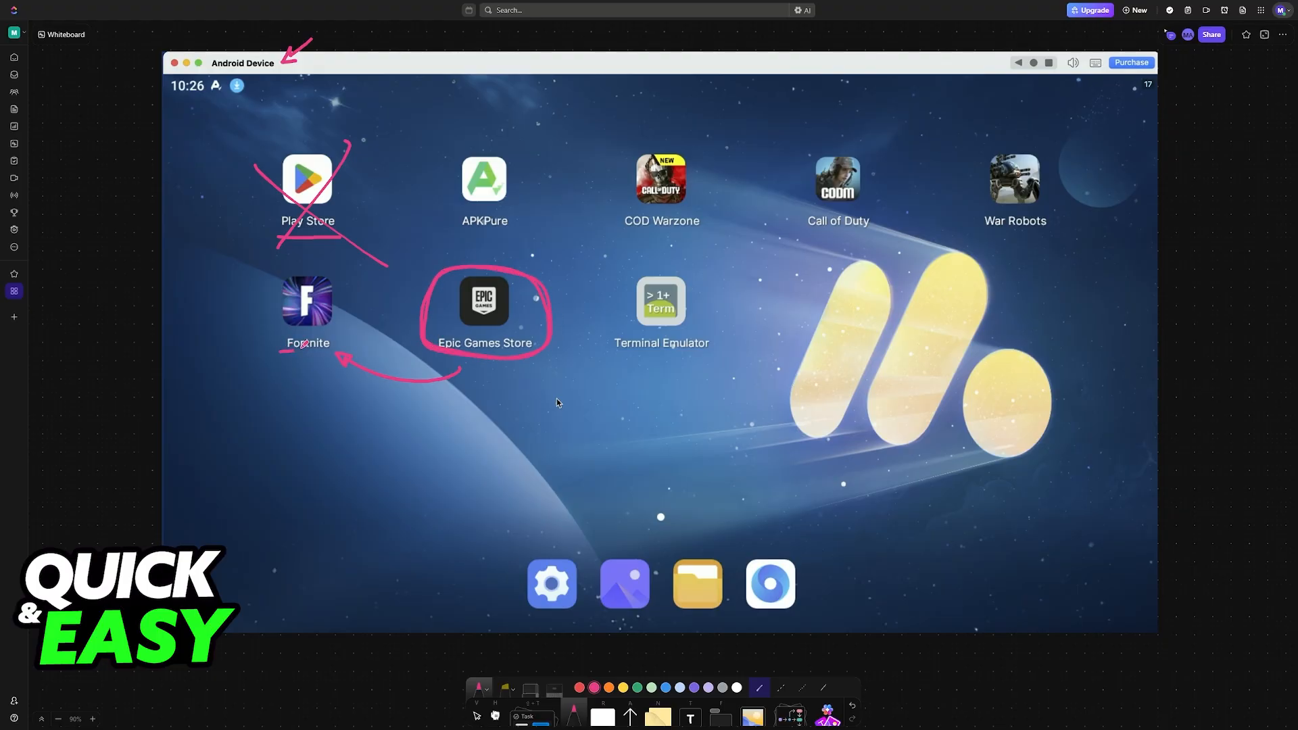
drag(281, 352, 343, 345)
scroll(584, 363, down, 10)
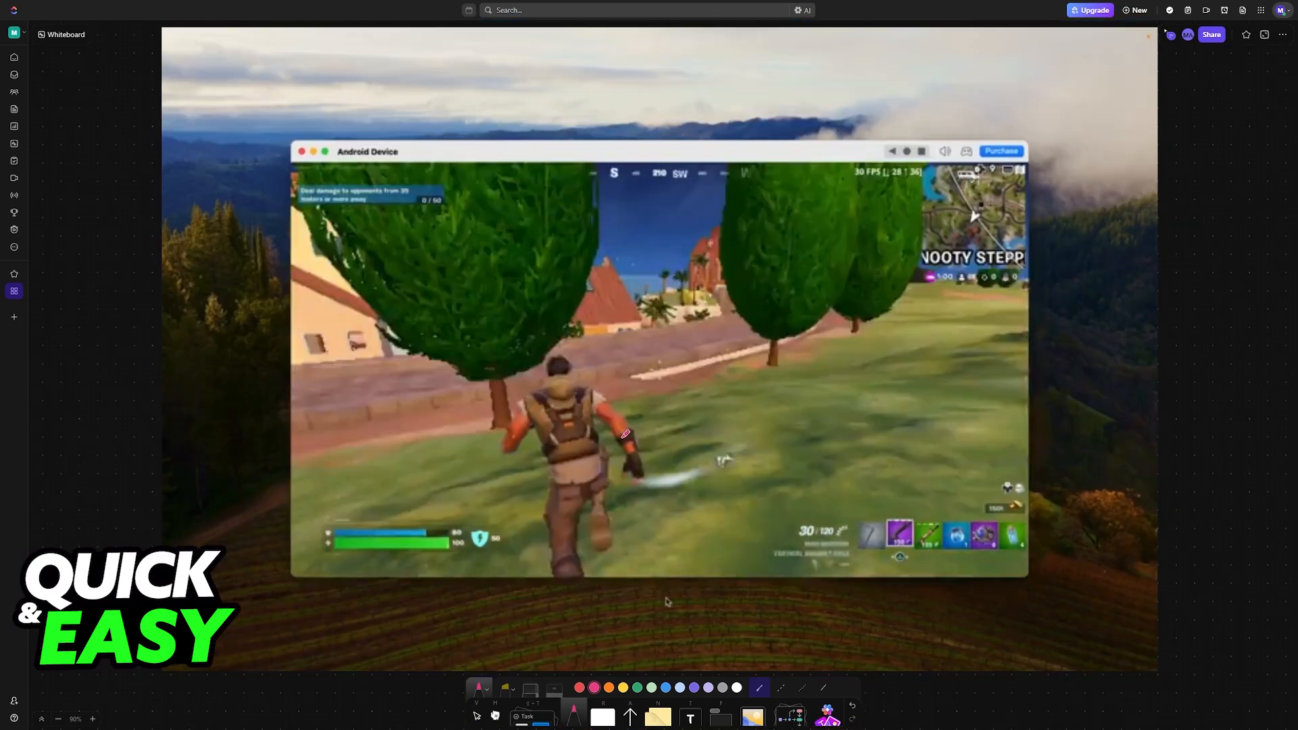
Draw a circled pink checkmark on the Fortnite gameplay screenshot
mouse_move(832, 396)
mouse_down()
mouse_move(841, 363)
mouse_move(817, 372)
mouse_up()
scroll(938, 436, down, 3)
scroll(938, 435, down, 3)
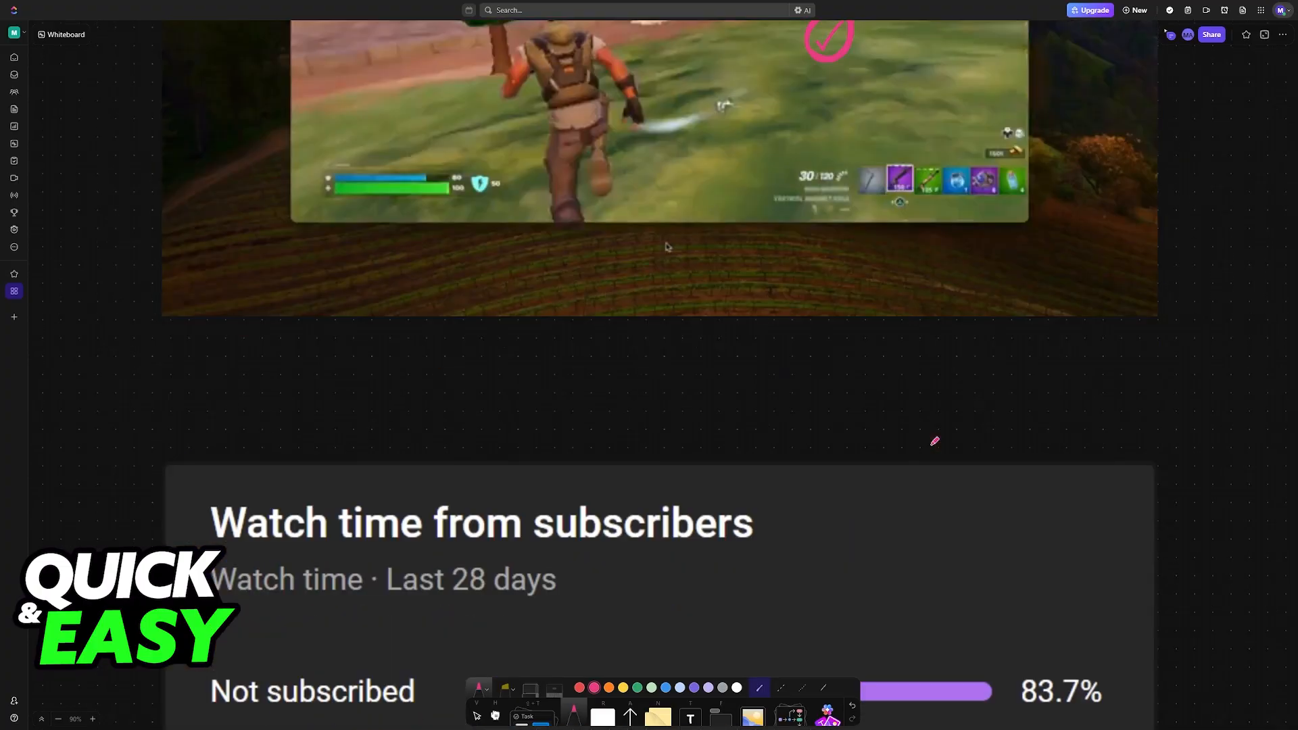
scroll(937, 434, down, 3)
scroll(936, 439, down, 2)
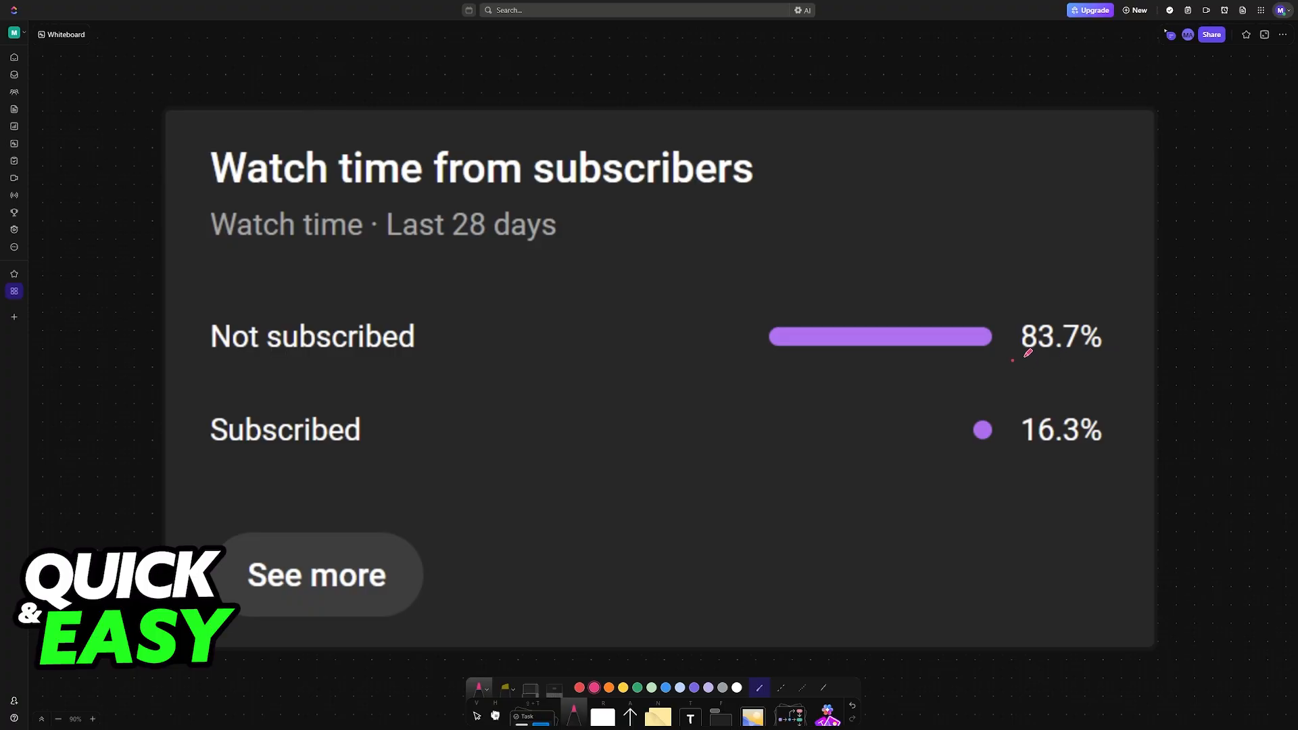
Underline 83.7% with an arrow to a crossed circle and 16.3% with an arrow to a checkmark
drag(1014, 355, 1137, 357)
mouse_move(1055, 315)
mouse_down()
mouse_move(1086, 259)
mouse_move(1141, 269)
mouse_move(1115, 269)
mouse_move(1125, 244)
mouse_up()
mouse_move(1027, 444)
mouse_down()
mouse_move(1104, 447)
mouse_move(1100, 507)
mouse_move(1112, 464)
mouse_up()
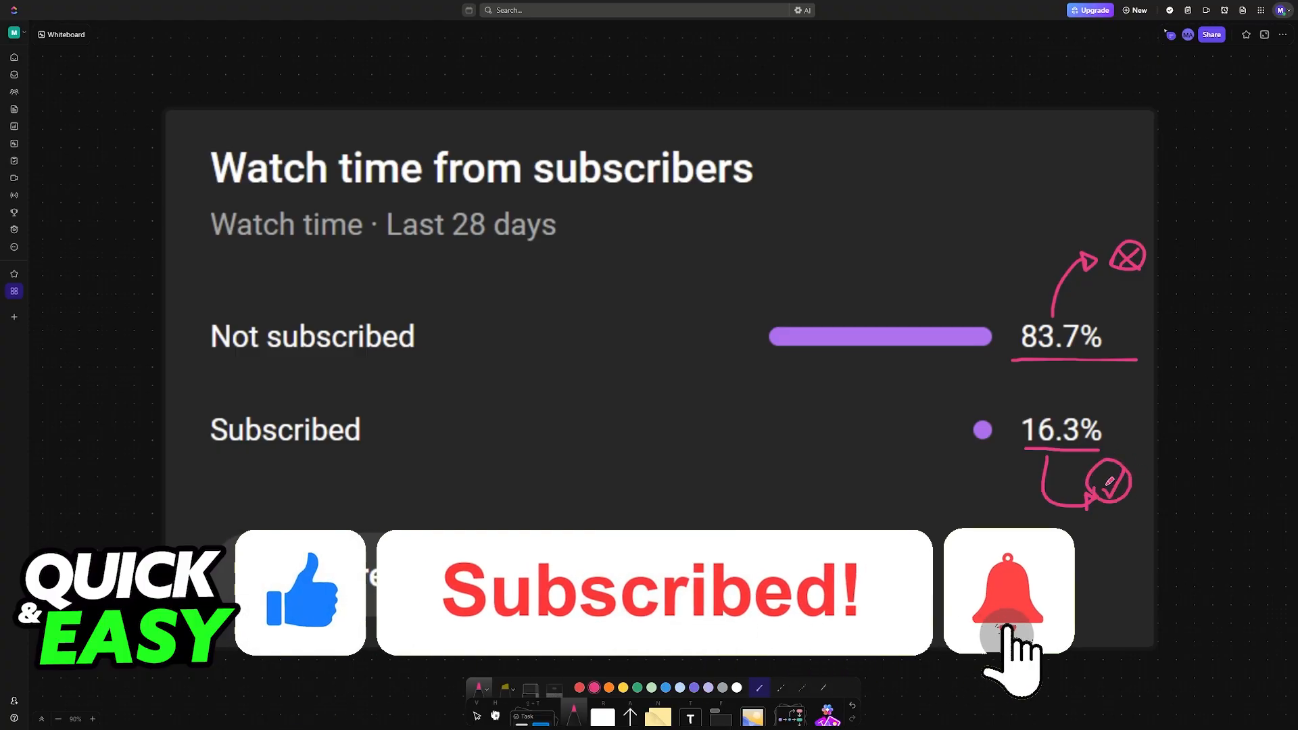